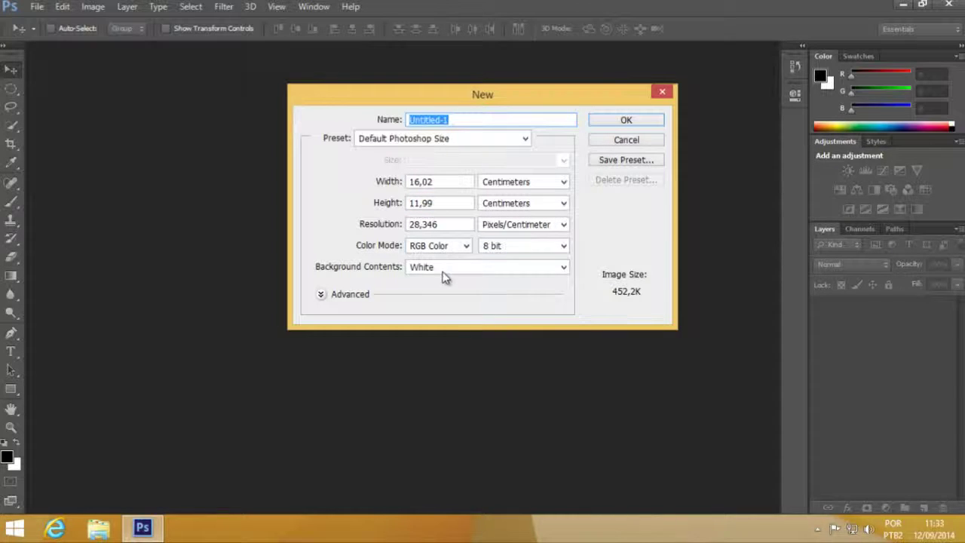
{"action": "left_click", "coordinate": [321, 295]}
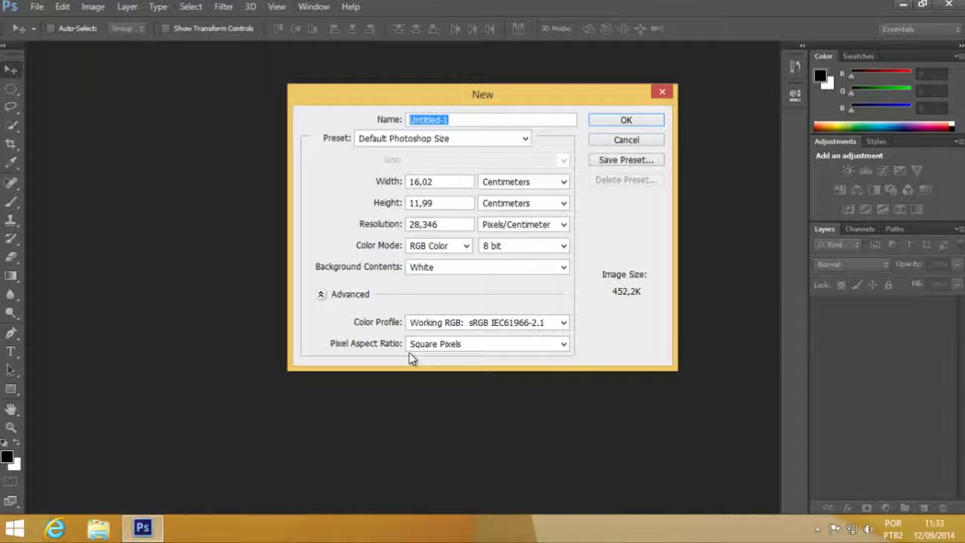
{"action": "left_click", "coordinate": [321, 299]}
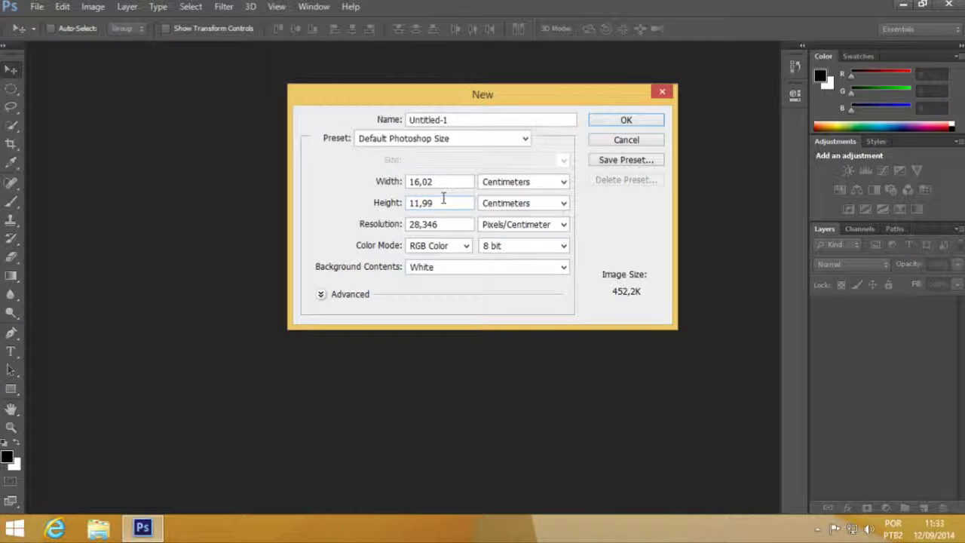
{"action": "left_click", "coordinate": [564, 185]}
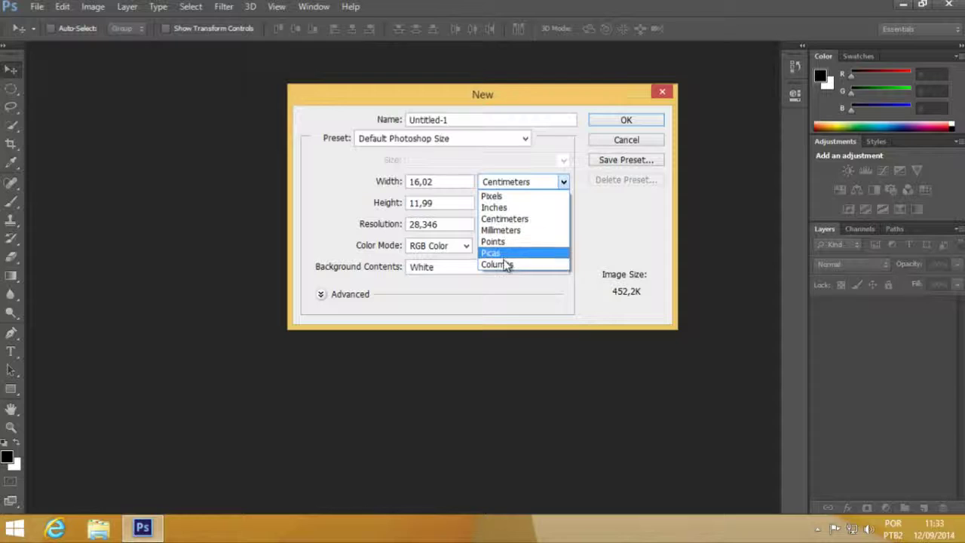
{"action": "left_click", "coordinate": [564, 184]}
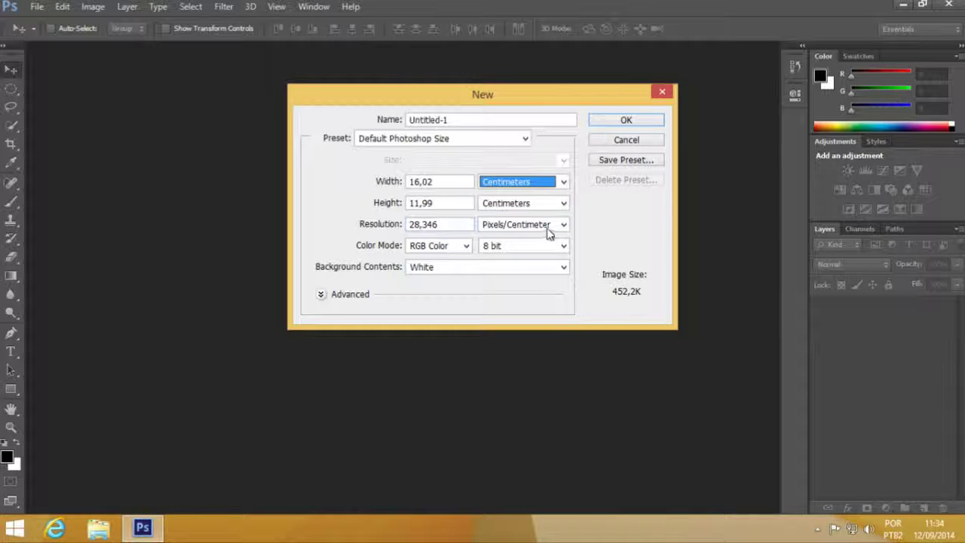
Step: Set the new document's measurement unit to pixels, its width to 800 and its height to 600
{"action": "left_click", "coordinate": [563, 182]}
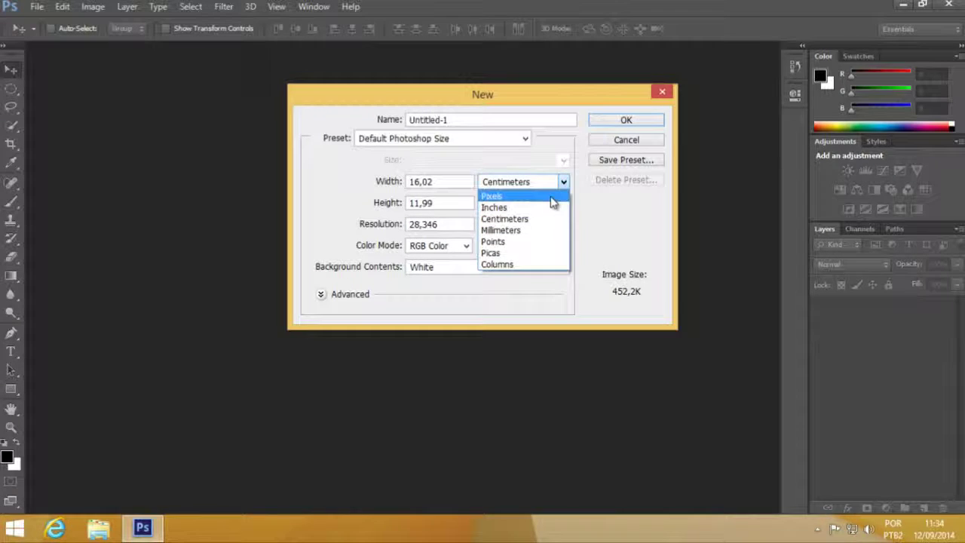
{"action": "left_click", "coordinate": [551, 197]}
{"action": "left_click", "coordinate": [565, 204]}
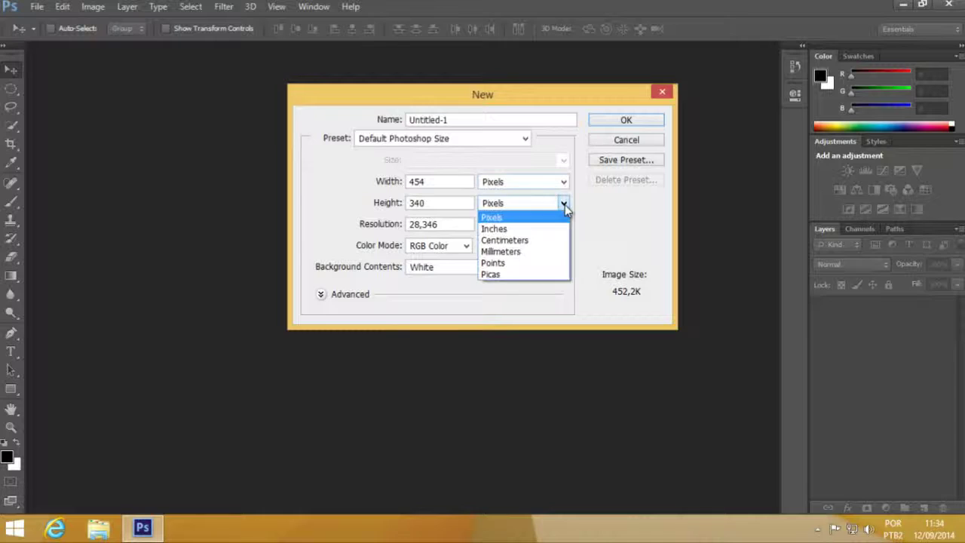
{"action": "left_click", "coordinate": [565, 204]}
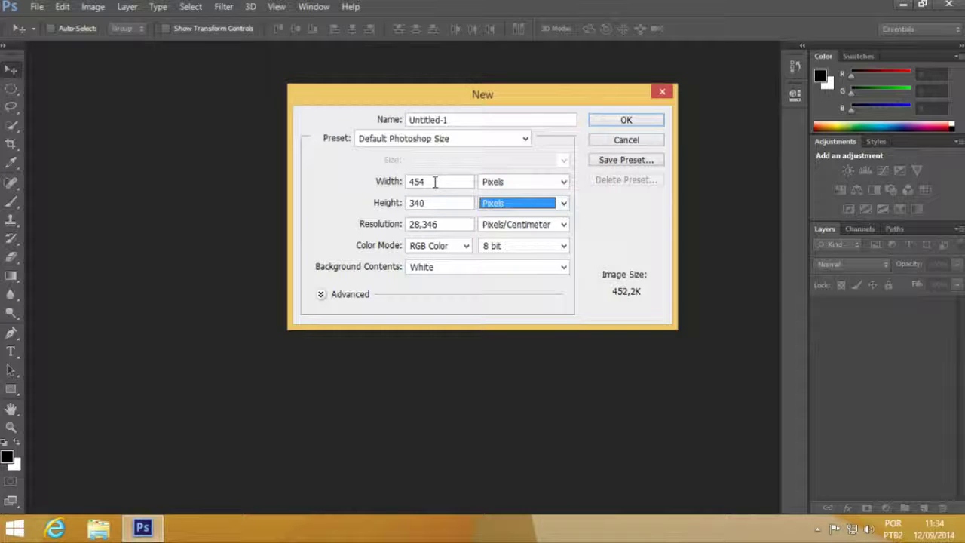
{"action": "left_click_drag", "start_coordinate": [435, 181], "coordinate": [385, 186]}
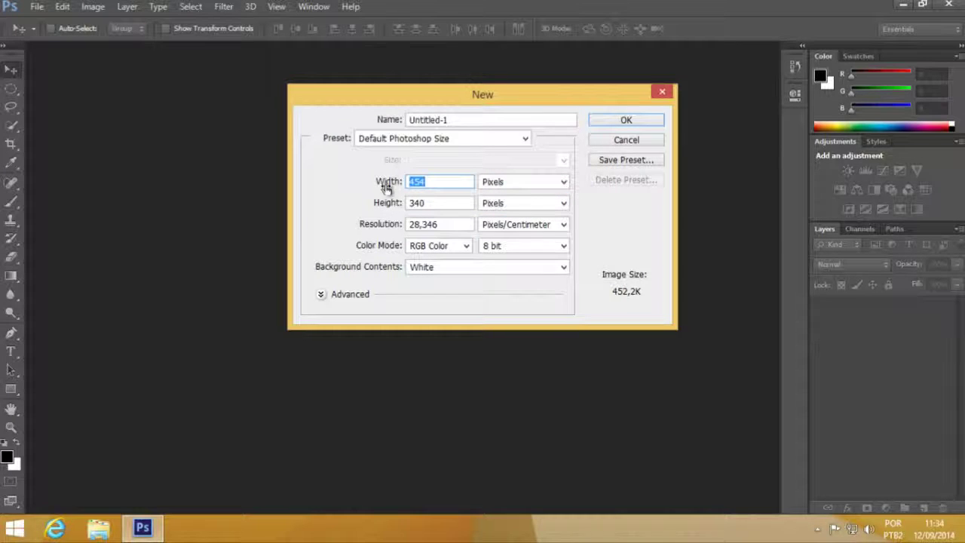
{"action": "type", "text": "800"}
{"action": "key", "text": "Tab"}
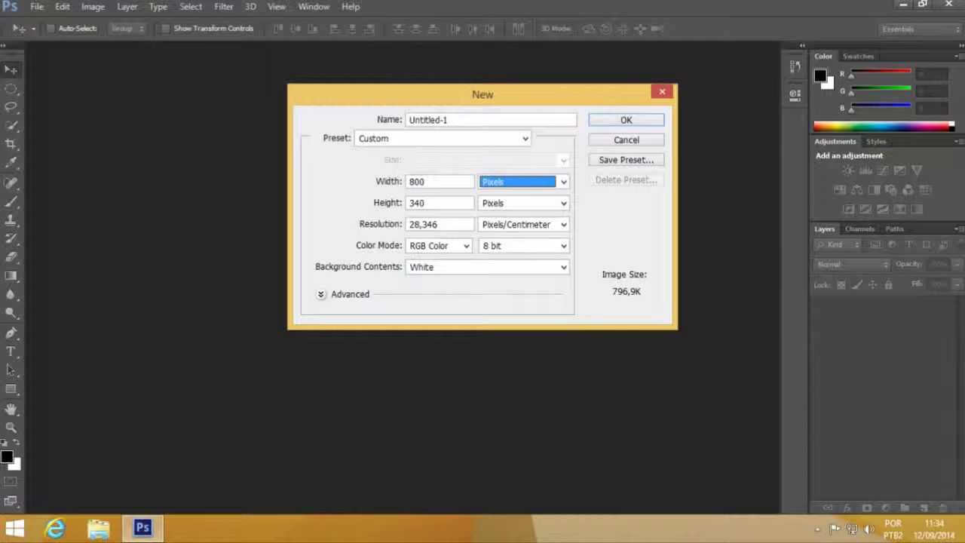
{"action": "key", "text": "Tab"}
{"action": "type", "text": "600"}
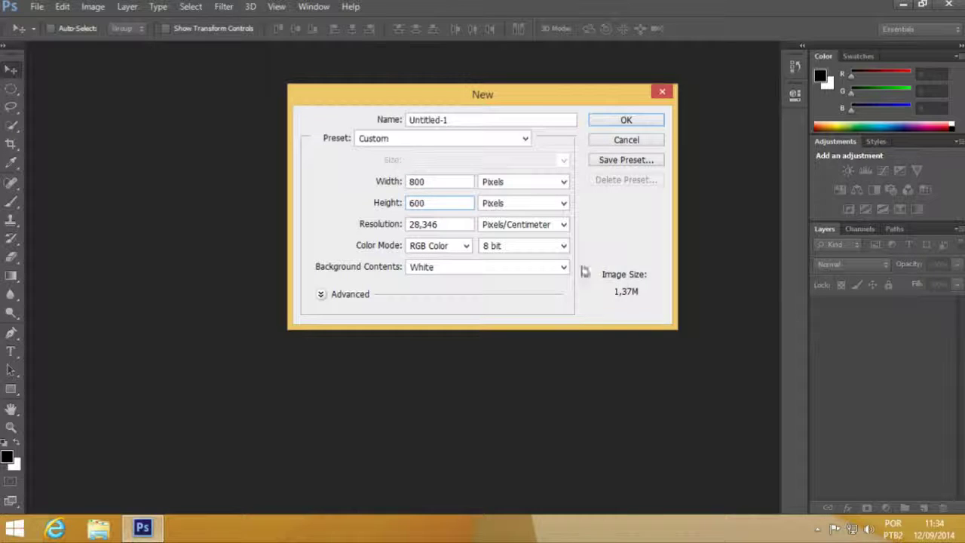
Step: Set the resolution unit to Pixels/Inch, keep the 8 bit color depth, and create the new document
{"action": "left_click", "coordinate": [549, 228]}
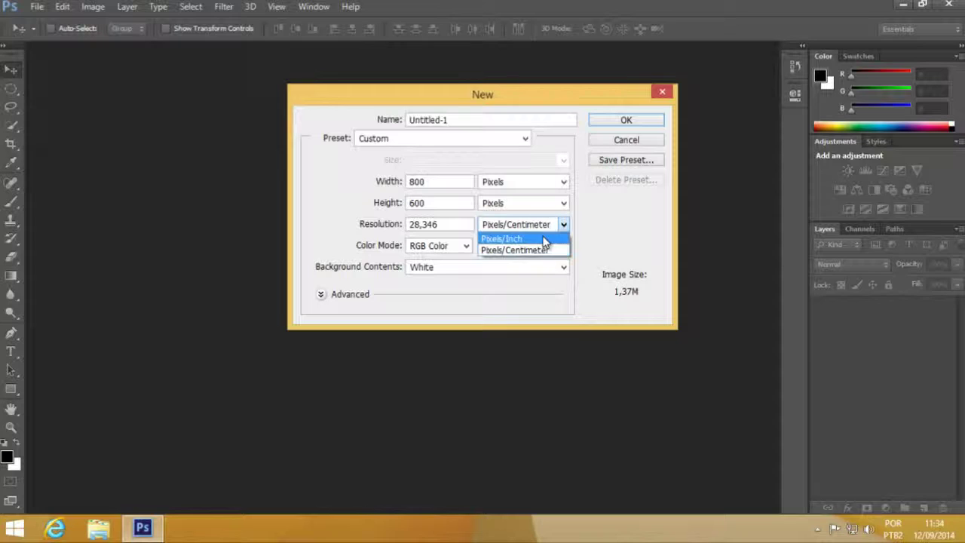
{"action": "left_click", "coordinate": [545, 240]}
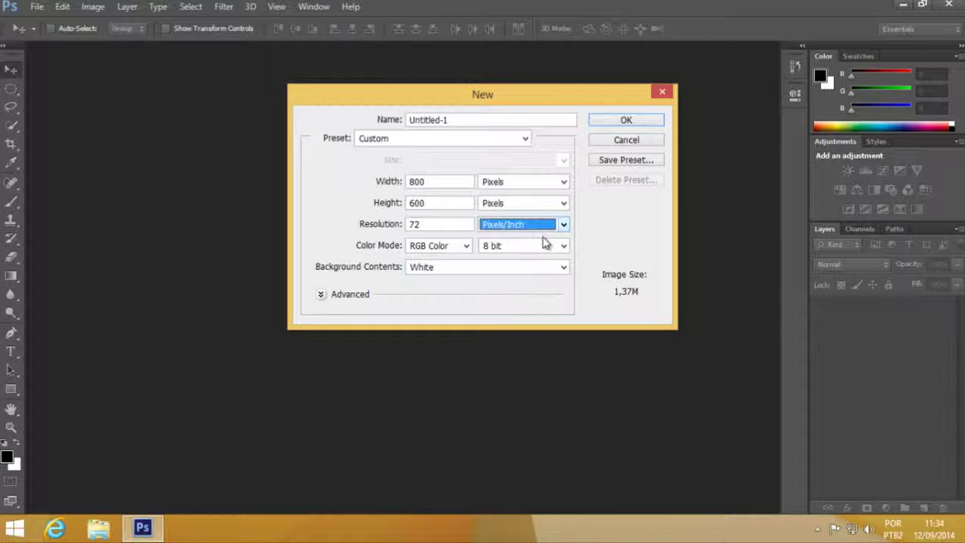
{"action": "left_click", "coordinate": [420, 224]}
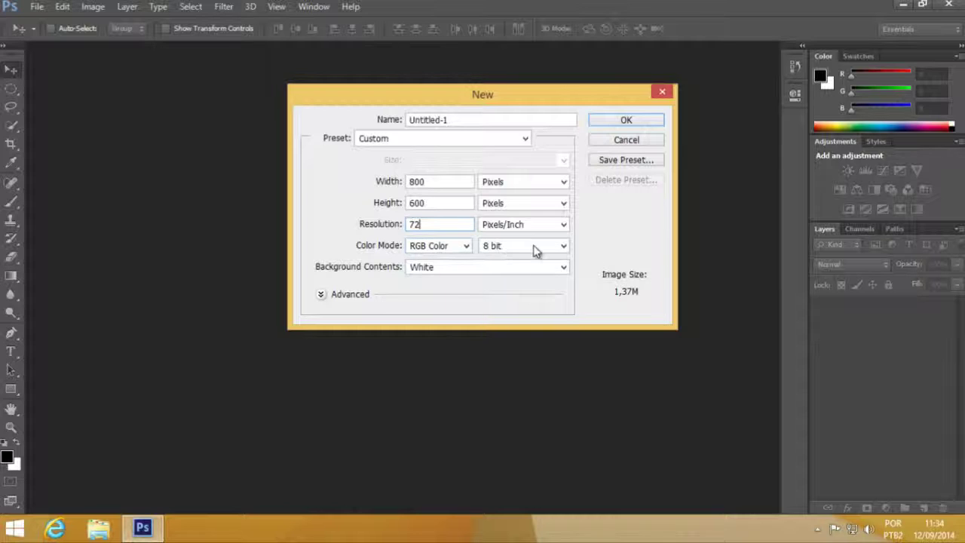
{"action": "left_click", "coordinate": [564, 247]}
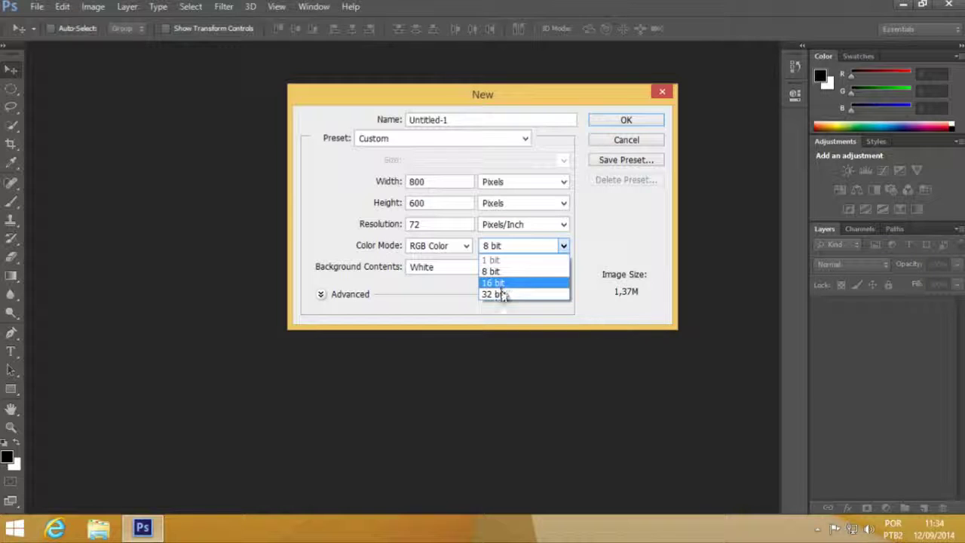
{"action": "left_click", "coordinate": [528, 272]}
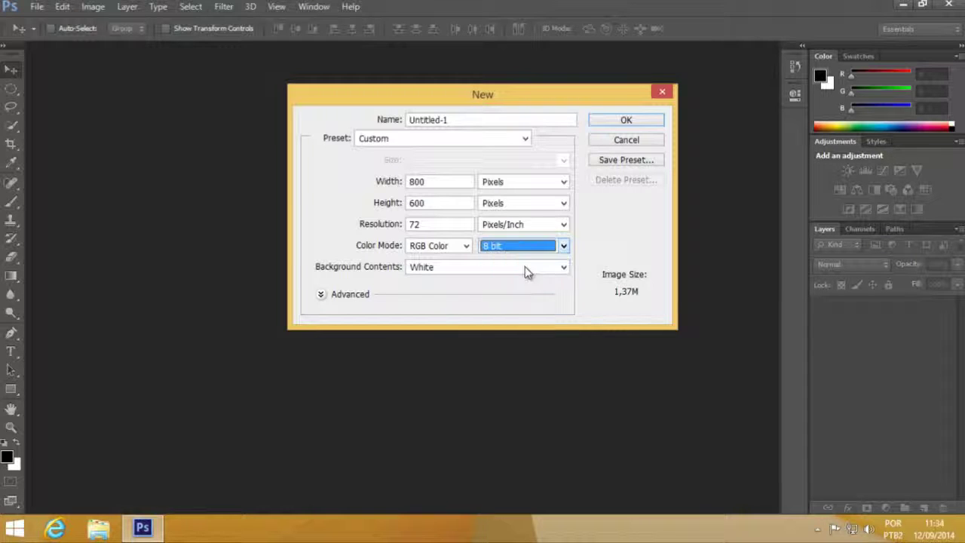
{"action": "key", "text": "shift+Tab"}
{"action": "key", "text": "shift+Tab"}
{"action": "key", "text": "shift+Tab"}
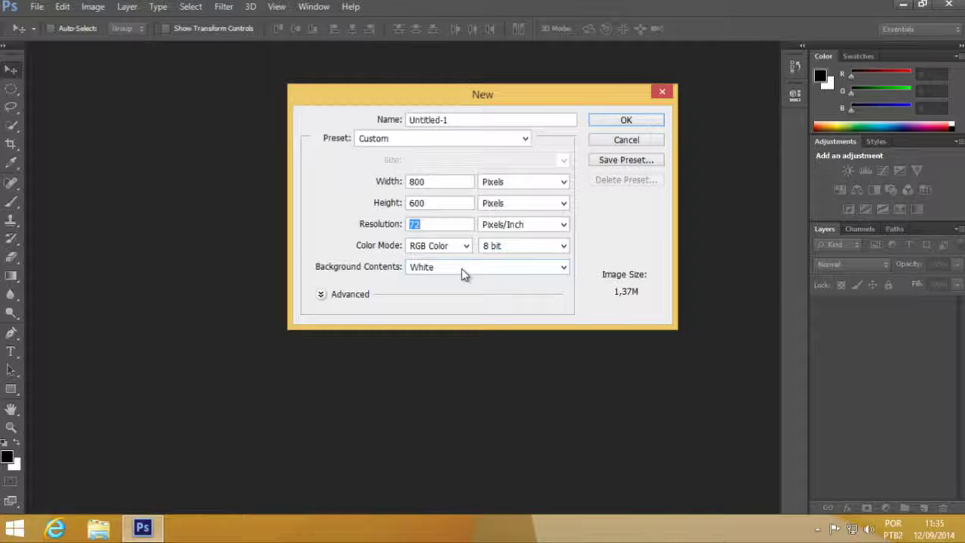
{"action": "left_click", "coordinate": [626, 122]}
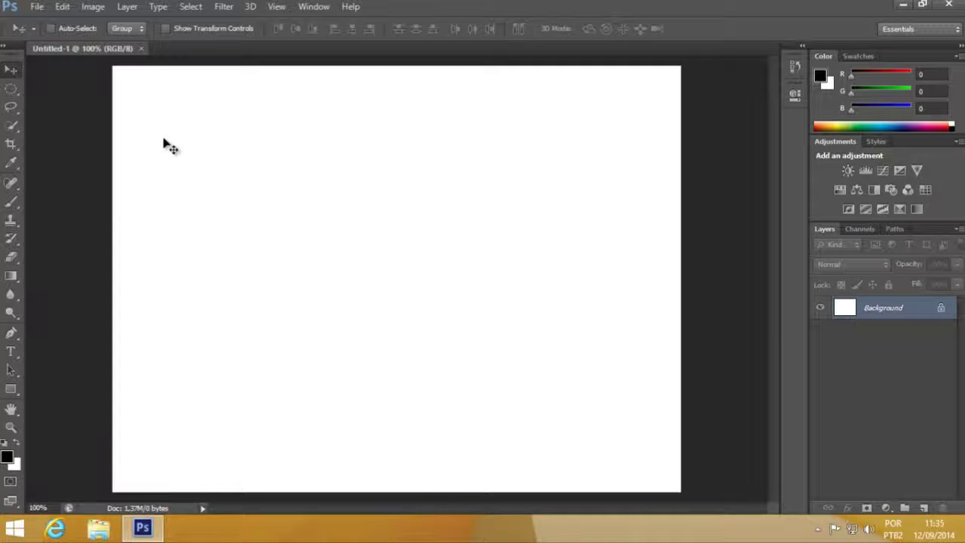
Step: Close the blank document and open the Koala picture from the Imagens folder
{"action": "left_click", "coordinate": [141, 48]}
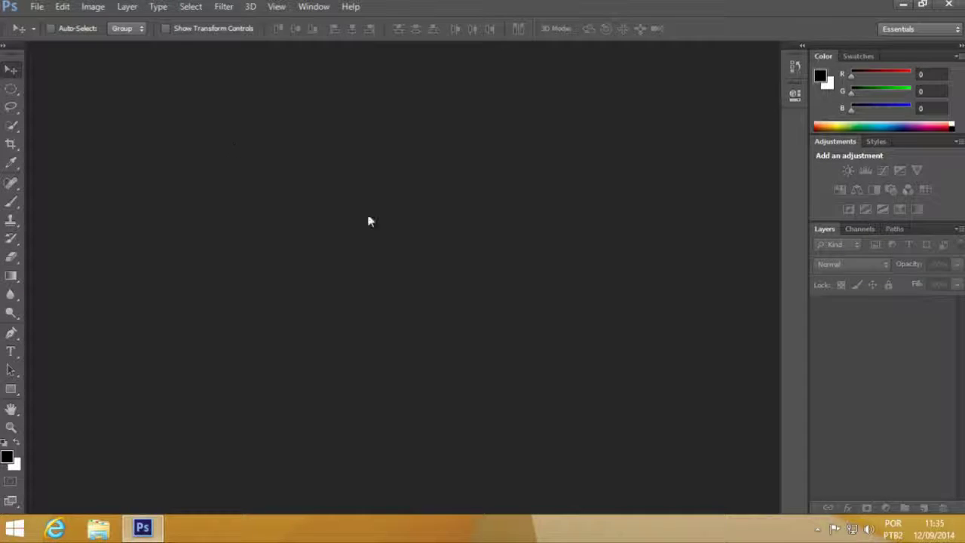
{"action": "left_click", "coordinate": [36, 7]}
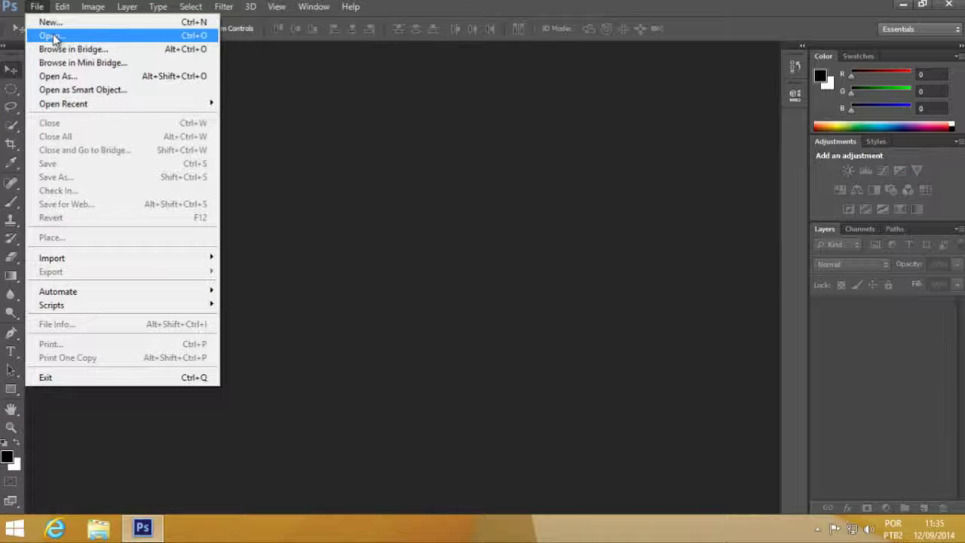
{"action": "left_click", "coordinate": [51, 36]}
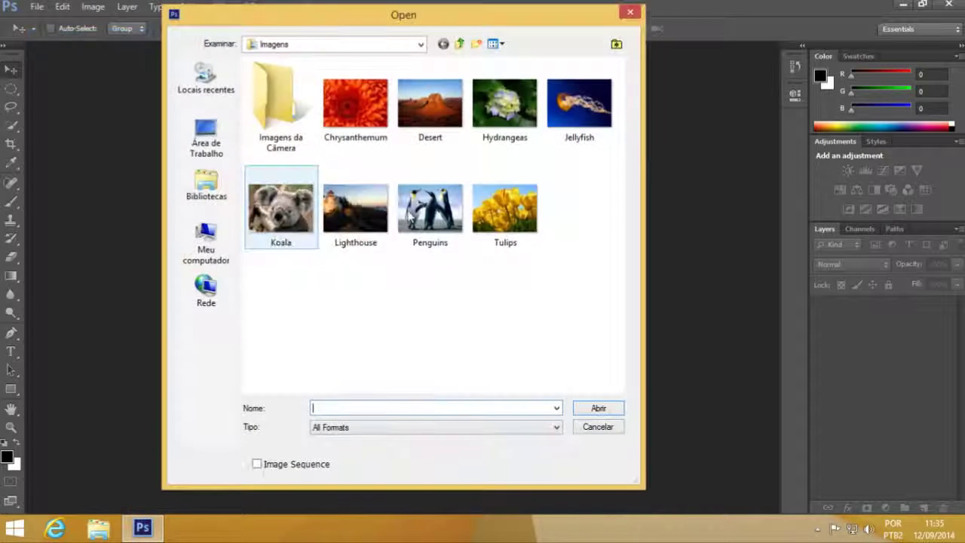
{"action": "left_click", "coordinate": [294, 212]}
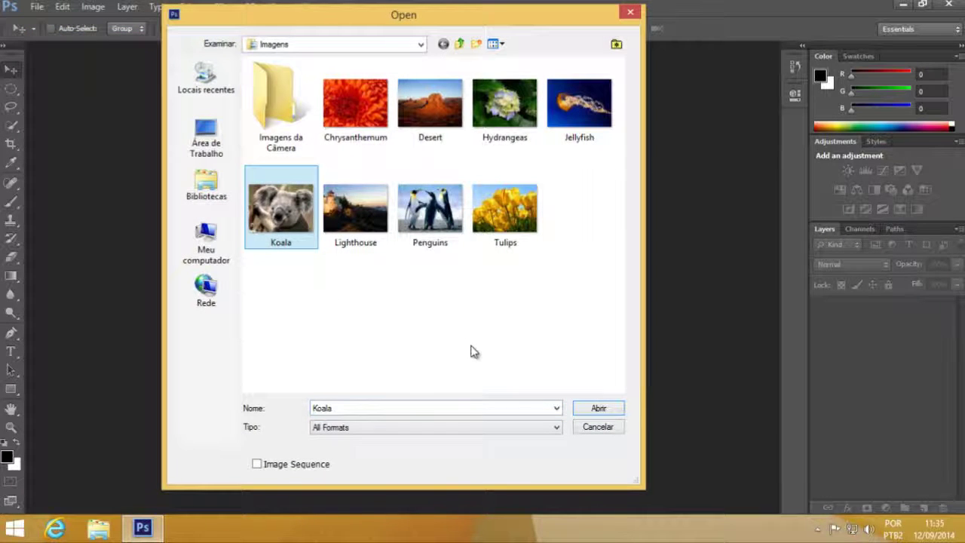
{"action": "left_click", "coordinate": [594, 411]}
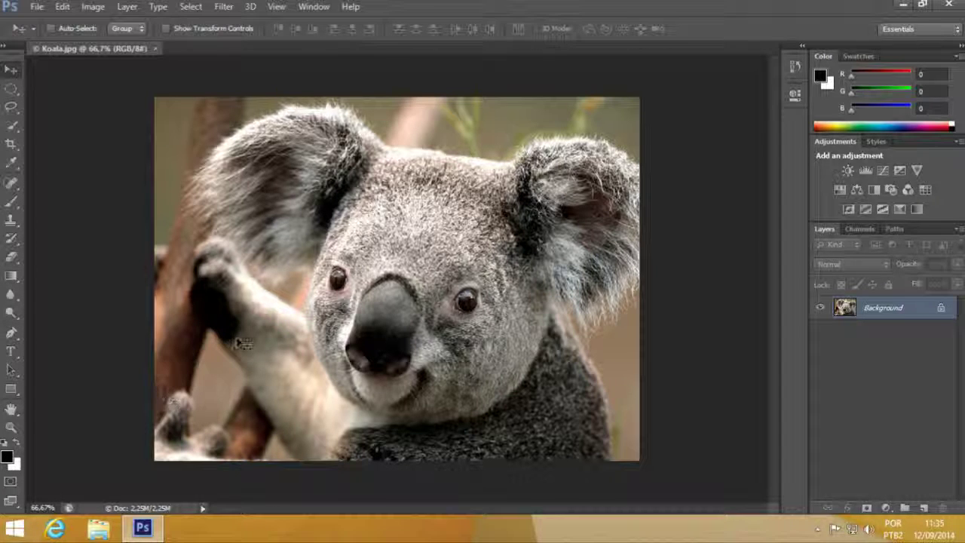
Step: Fill the entire koala image with the foreground color in Normal mode at 100% opacity, and undo the fill
{"action": "left_click", "coordinate": [61, 8]}
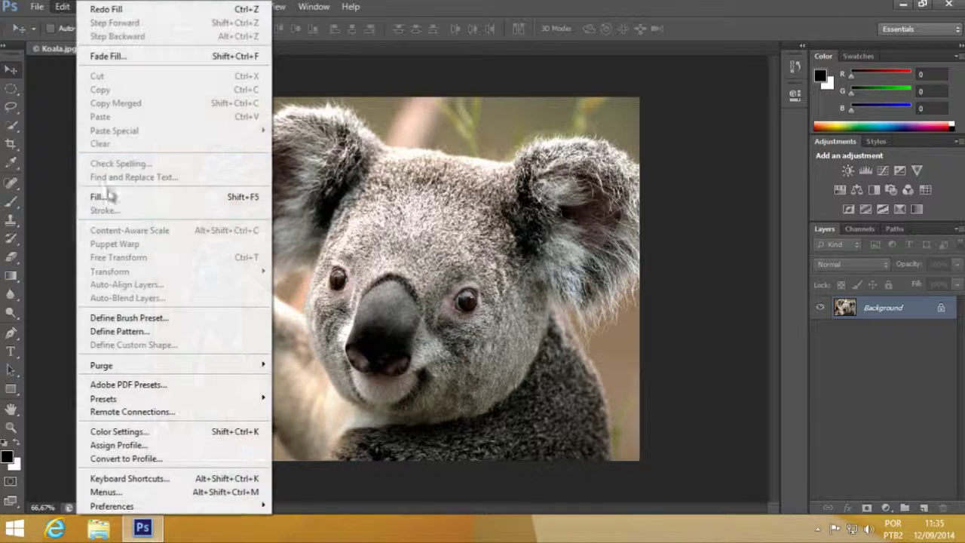
{"action": "left_click", "coordinate": [151, 204]}
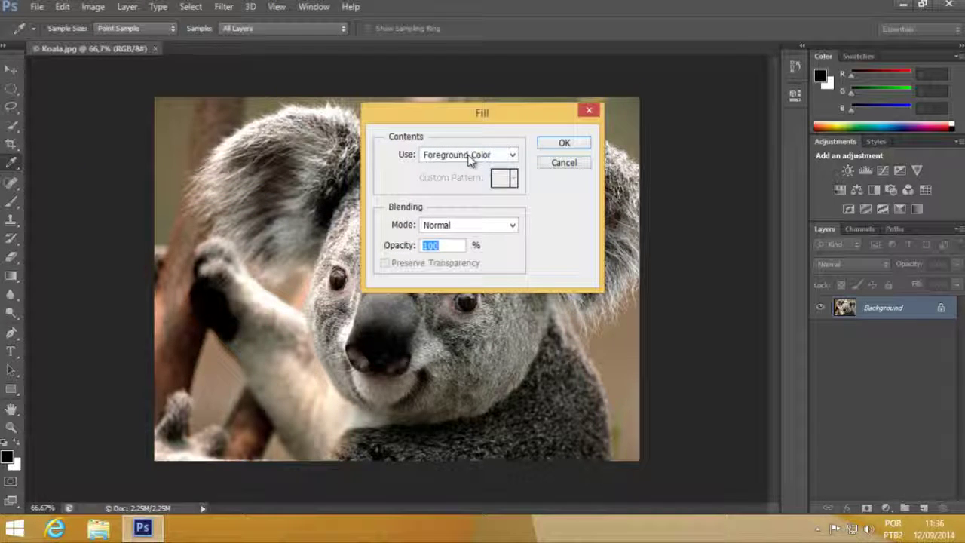
{"action": "left_click", "coordinate": [565, 145]}
{"action": "key", "text": "v"}
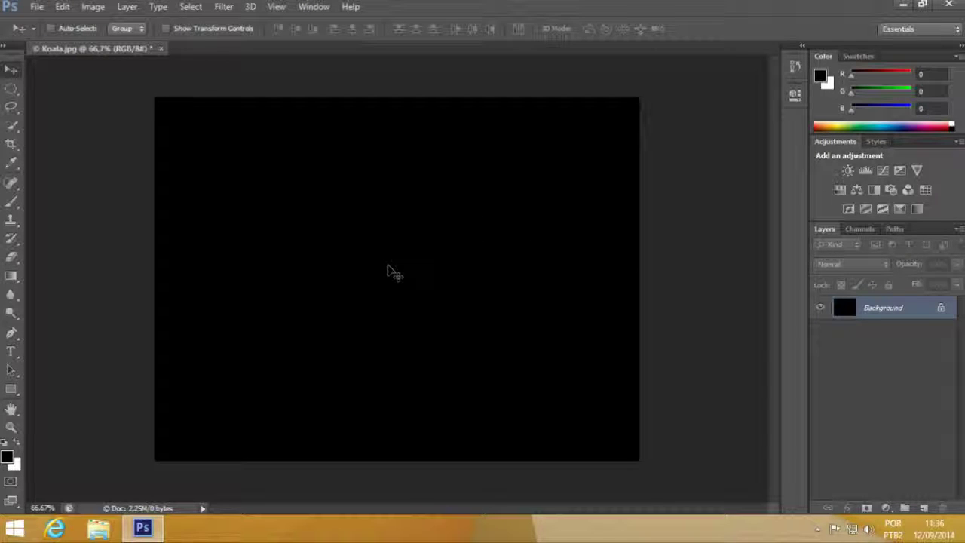
{"action": "left_click", "coordinate": [62, 7]}
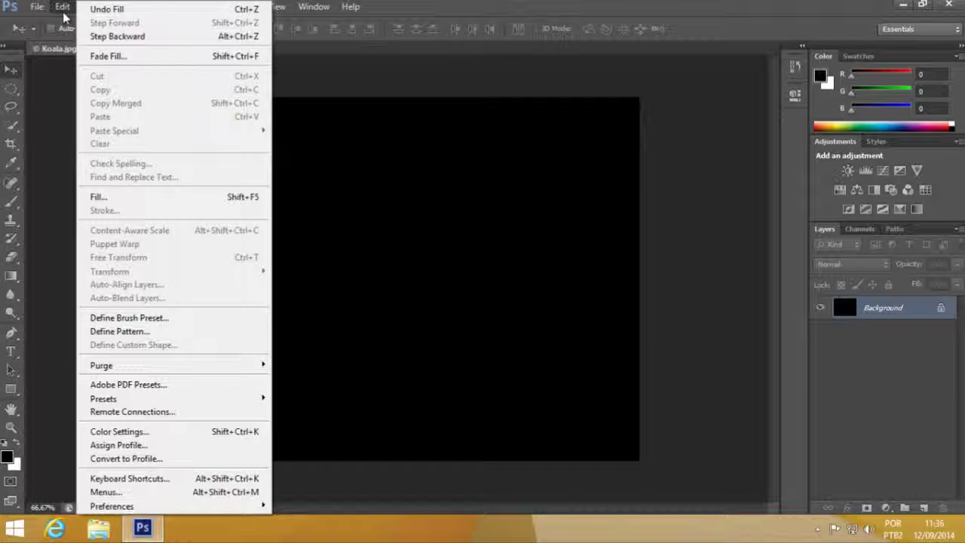
{"action": "left_click", "coordinate": [107, 9]}
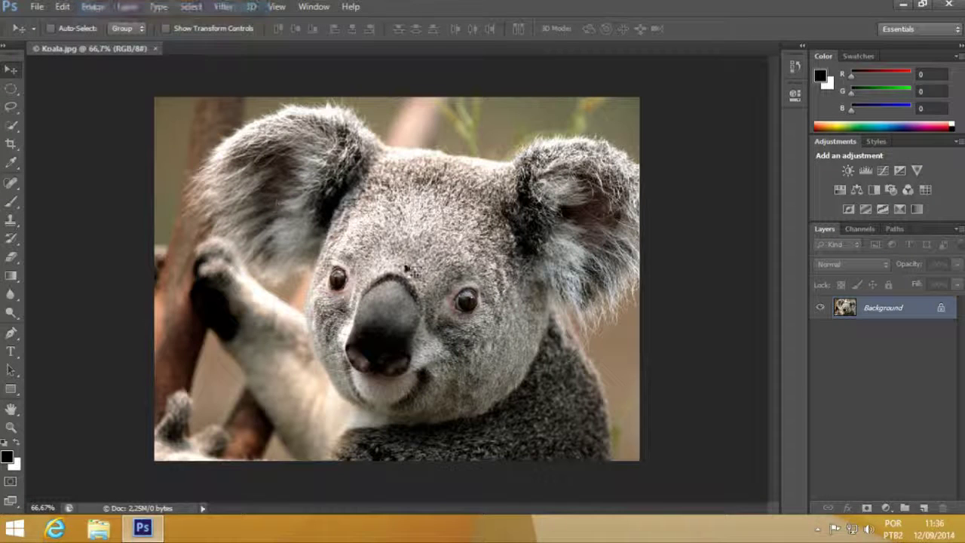
Step: Draw a rectangular marquee selection over the koala's forehead, eyes and upper nose, extending across part of the ear beside them
{"action": "left_click", "coordinate": [15, 97]}
{"action": "left_click", "coordinate": [68, 88]}
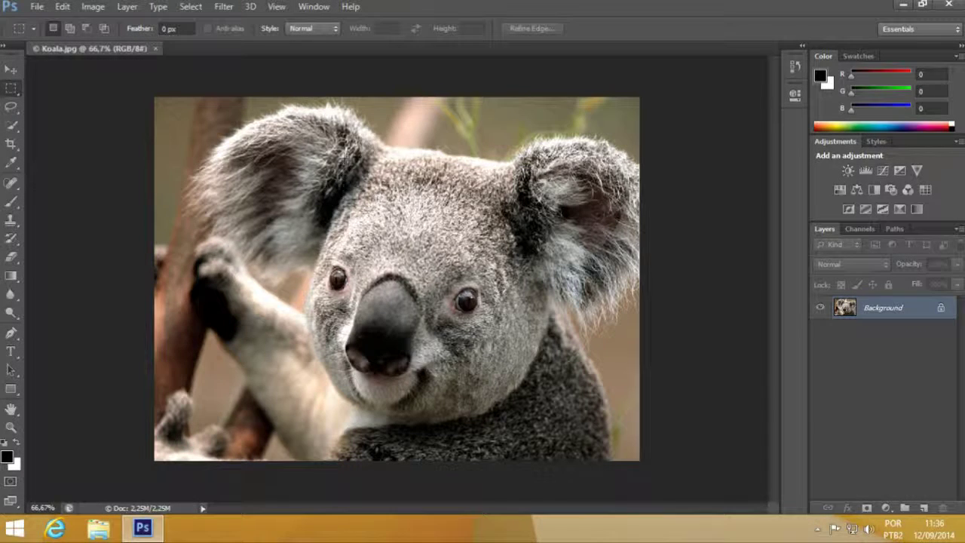
{"action": "left_click_drag", "start_coordinate": [411, 160], "coordinate": [540, 224]}
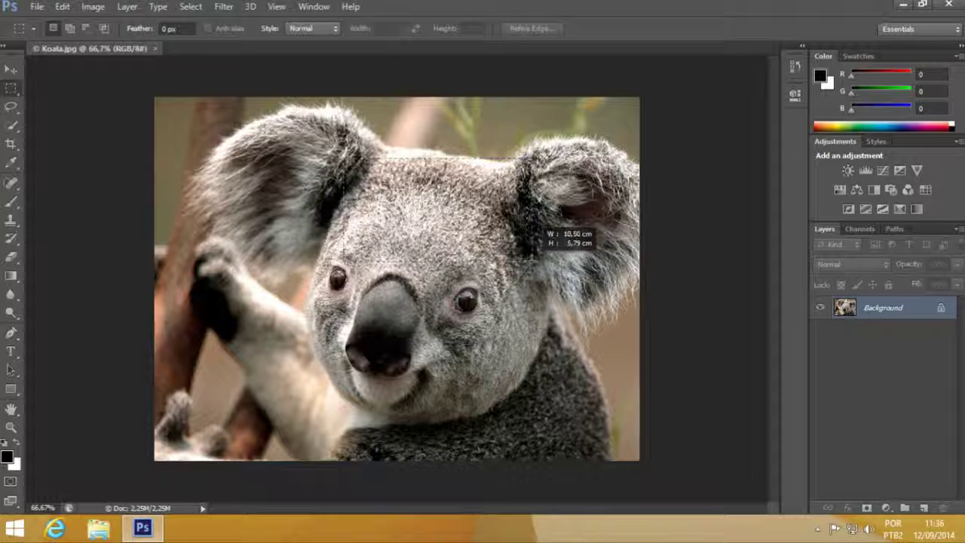
{"action": "left_click_drag", "start_coordinate": [536, 262], "coordinate": [504, 256]}
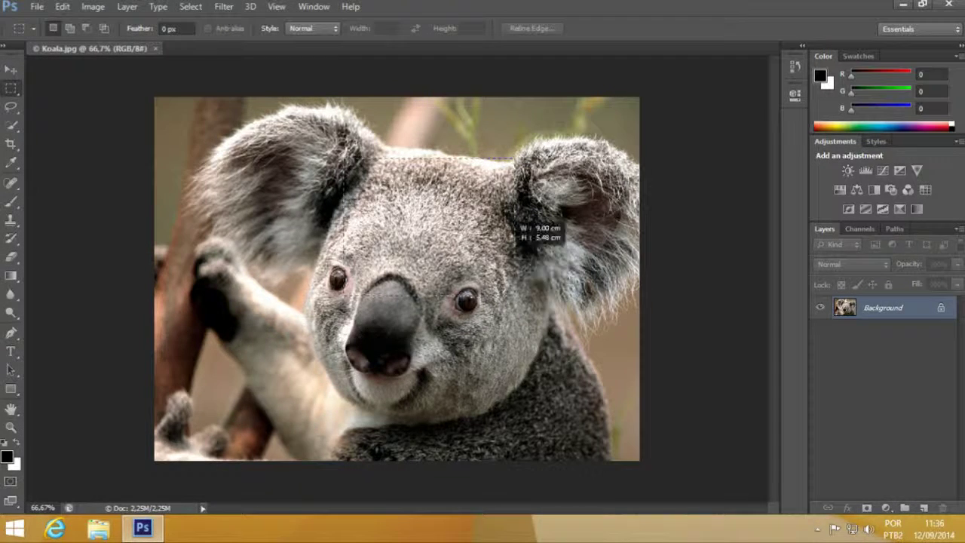
{"action": "left_click_drag", "start_coordinate": [515, 224], "coordinate": [596, 344]}
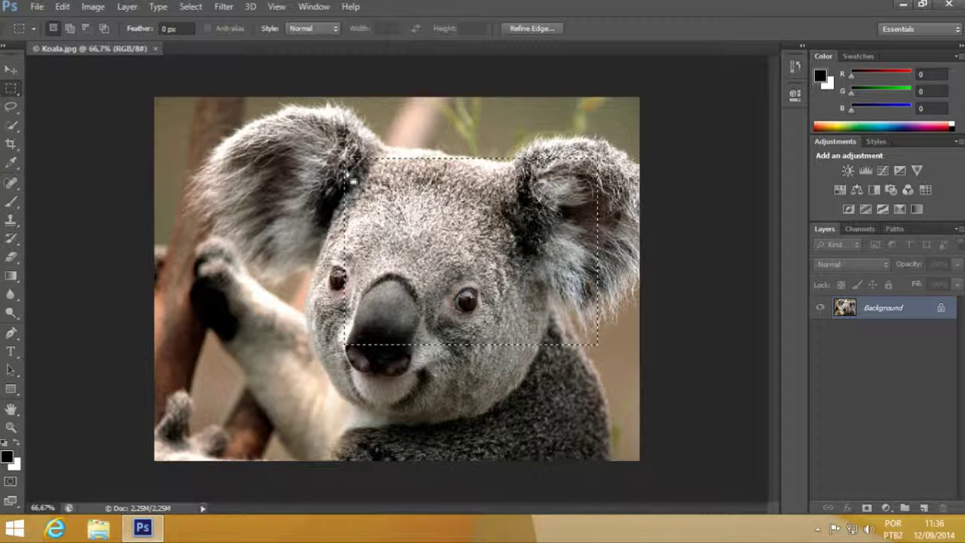
Step: Fill the rectangular selection on the koala's face with the black foreground color, and undo the fill
{"action": "left_click", "coordinate": [65, 9]}
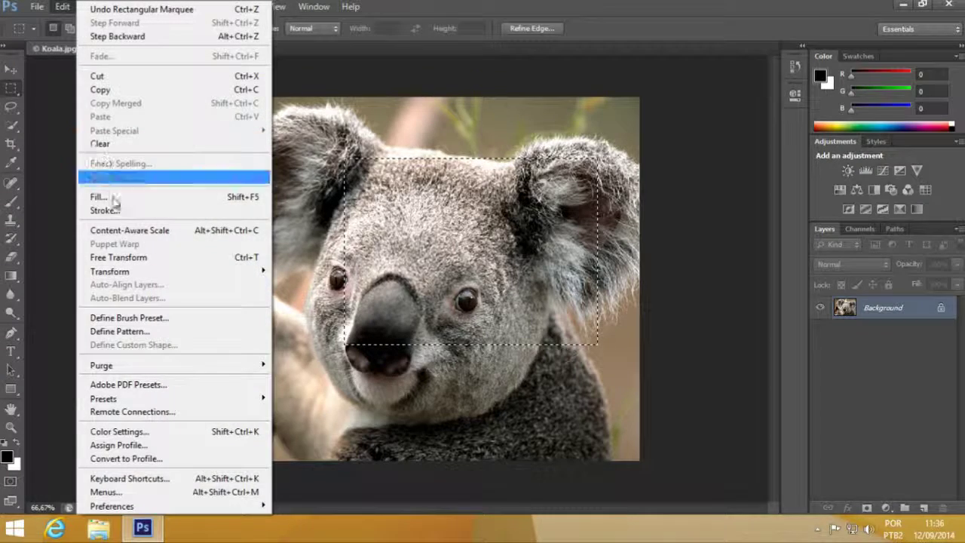
{"action": "left_click", "coordinate": [138, 196]}
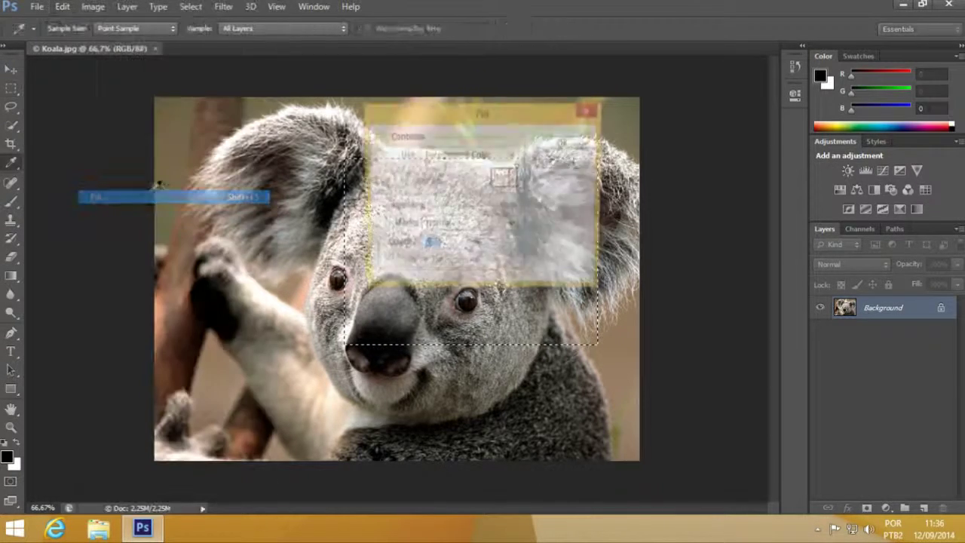
{"action": "left_click", "coordinate": [565, 144]}
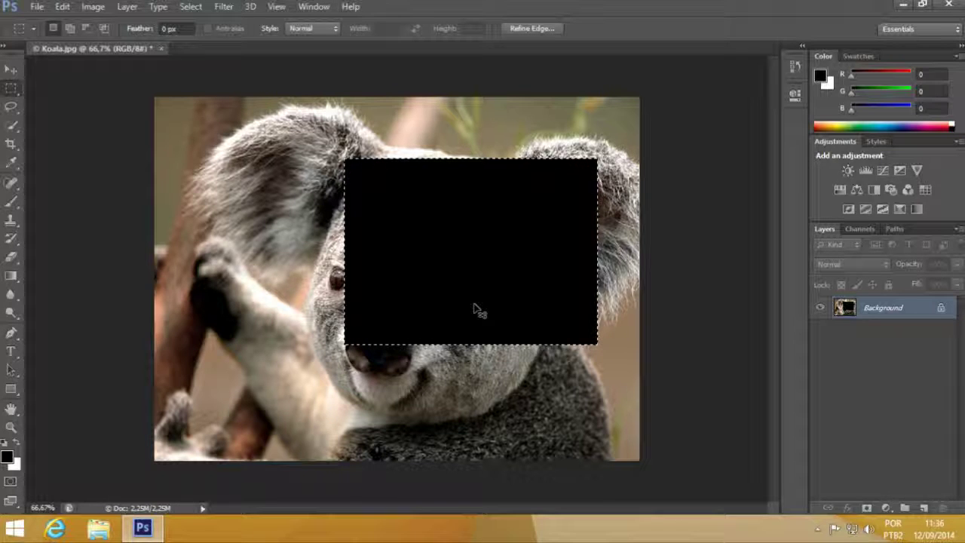
{"action": "key", "text": "ctrl+z"}
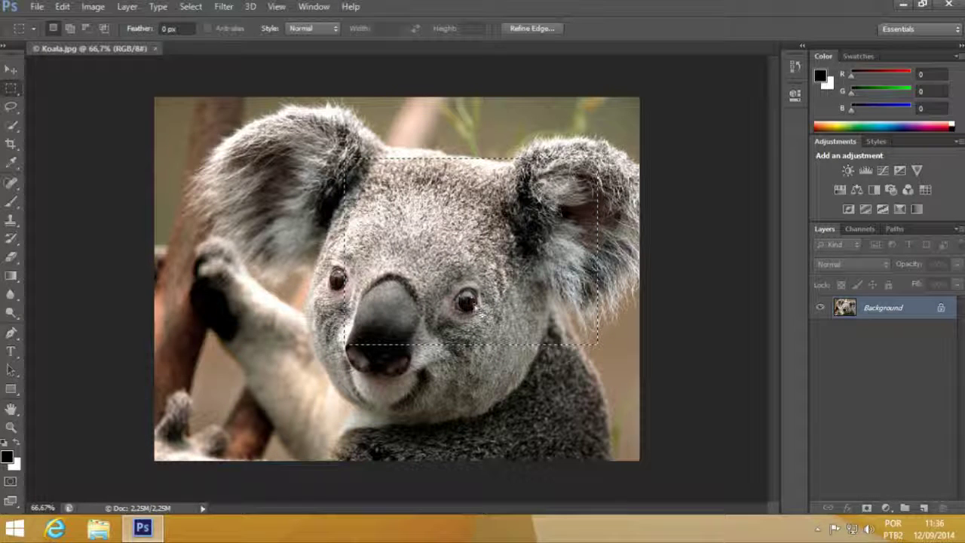
Step: Replace the current selection with a slightly smaller rectangular marquee over the koala's forehead, eyes and upper nose, reaching into the ear beside them
{"action": "left_click", "coordinate": [273, 257]}
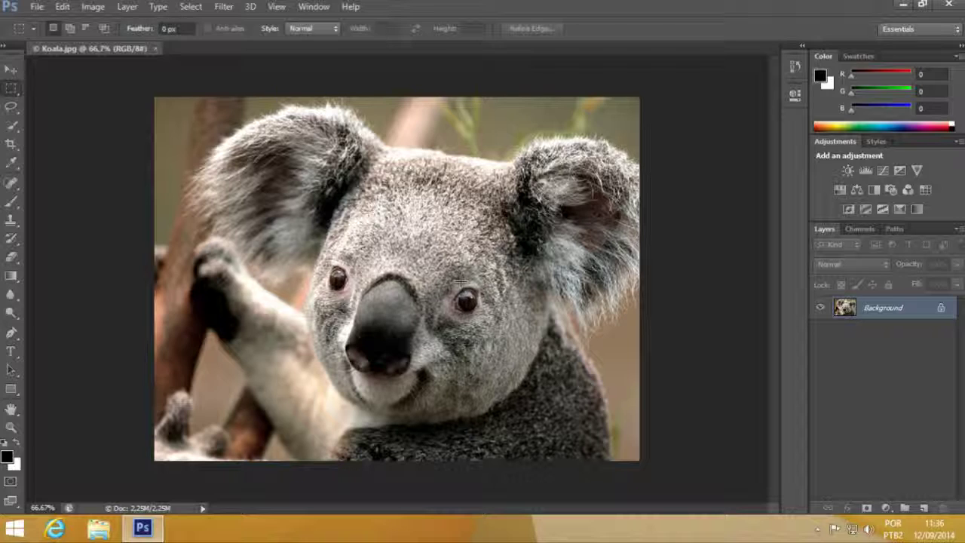
{"action": "left_click_drag", "start_coordinate": [336, 172], "coordinate": [575, 338]}
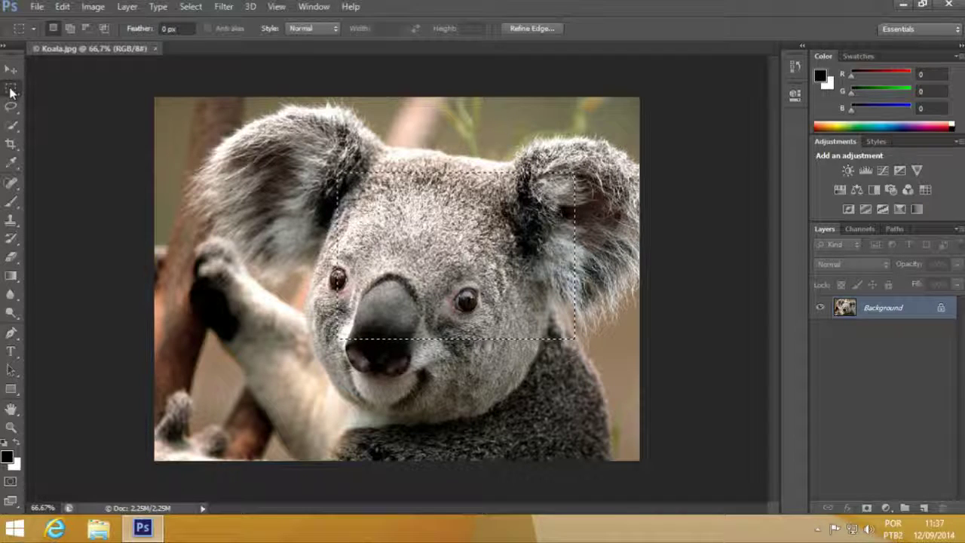
{"action": "left_click", "coordinate": [69, 29]}
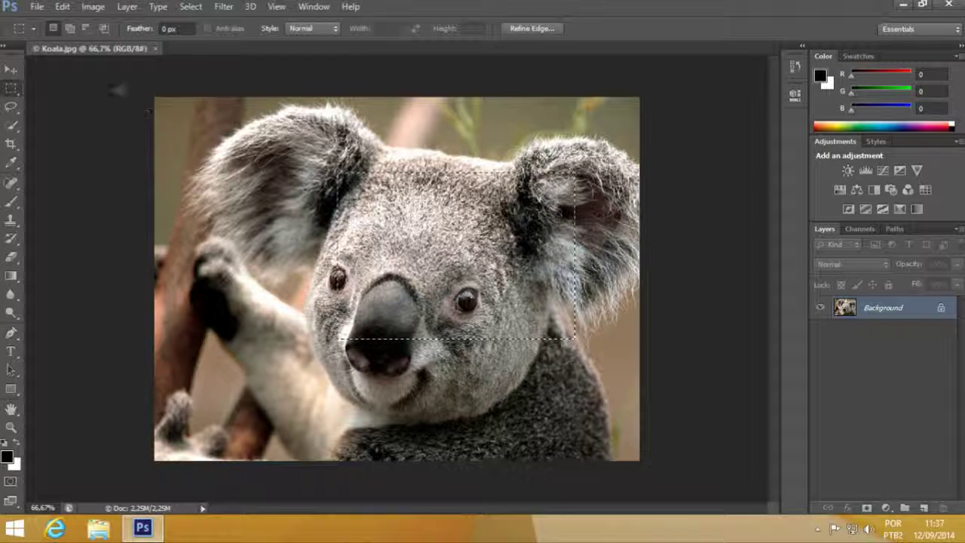
{"action": "left_click", "coordinate": [70, 29]}
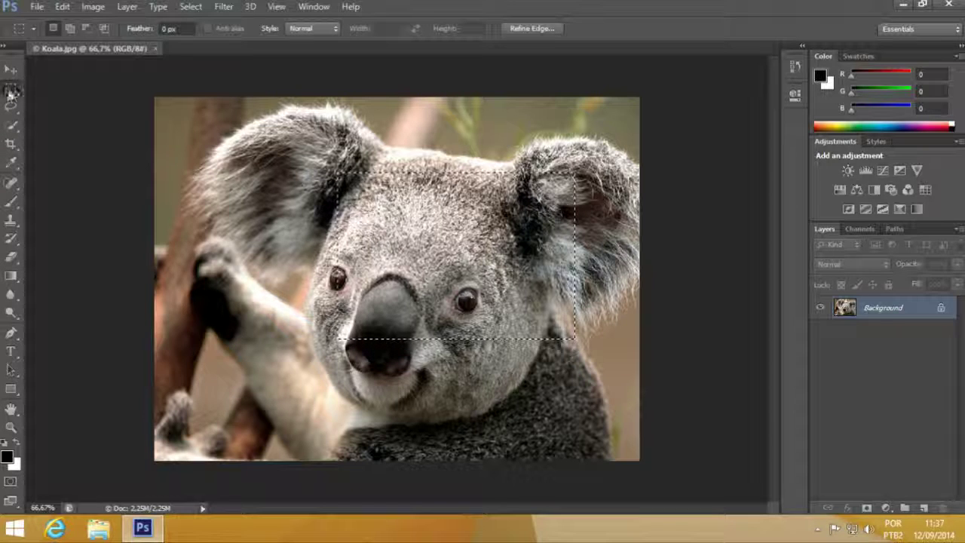
Step: Draw several separate rectangular selections across the koala's ears and forehead in New Selection mode, each replacing the previous one
{"action": "left_click", "coordinate": [223, 154]}
{"action": "left_click_drag", "start_coordinate": [226, 148], "coordinate": [383, 246]}
{"action": "left_click_drag", "start_coordinate": [517, 141], "coordinate": [292, 265]}
{"action": "left_click_drag", "start_coordinate": [266, 143], "coordinate": [340, 199]}
{"action": "left_click_drag", "start_coordinate": [351, 153], "coordinate": [471, 260]}
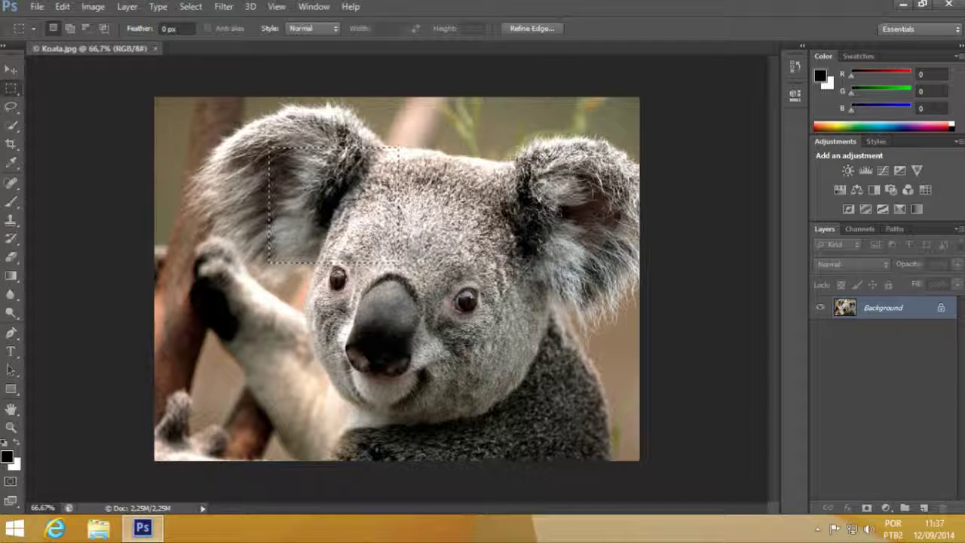
{"action": "left_click_drag", "start_coordinate": [535, 154], "coordinate": [414, 258]}
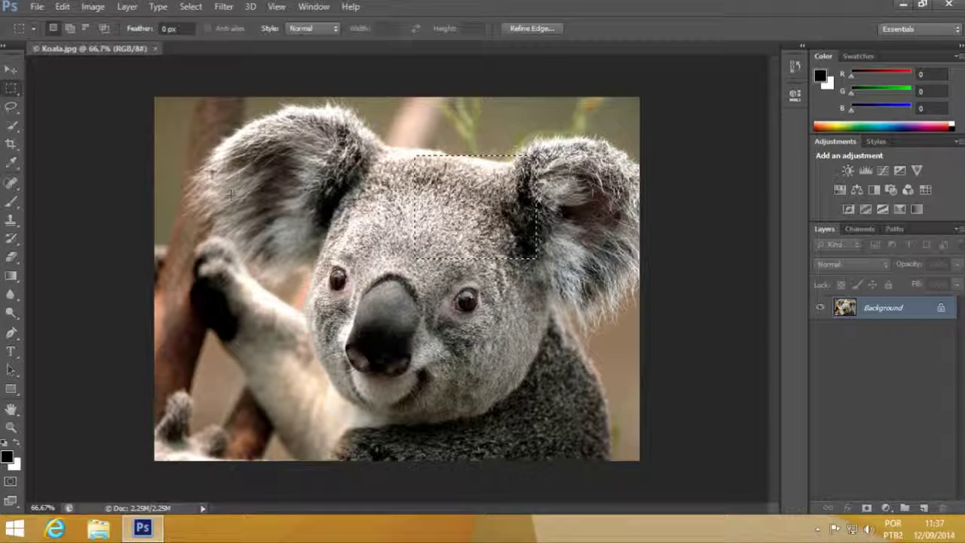
{"action": "left_click_drag", "start_coordinate": [167, 138], "coordinate": [243, 222]}
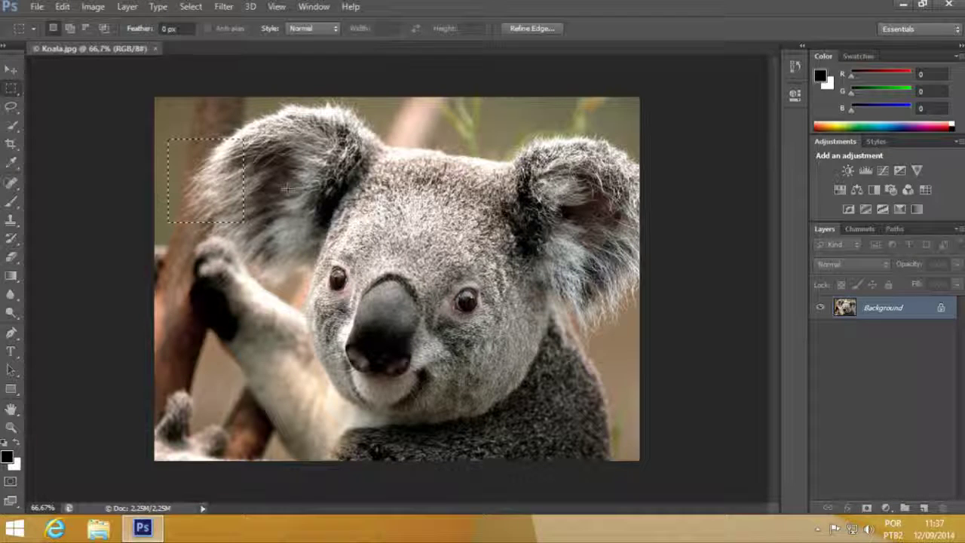
Step: Select a rectangle on the lower part of the ear above the raised paw, and add a larger overlapping rectangle across the ear, forehead and eyes
{"action": "left_click_drag", "start_coordinate": [296, 184], "coordinate": [219, 249]}
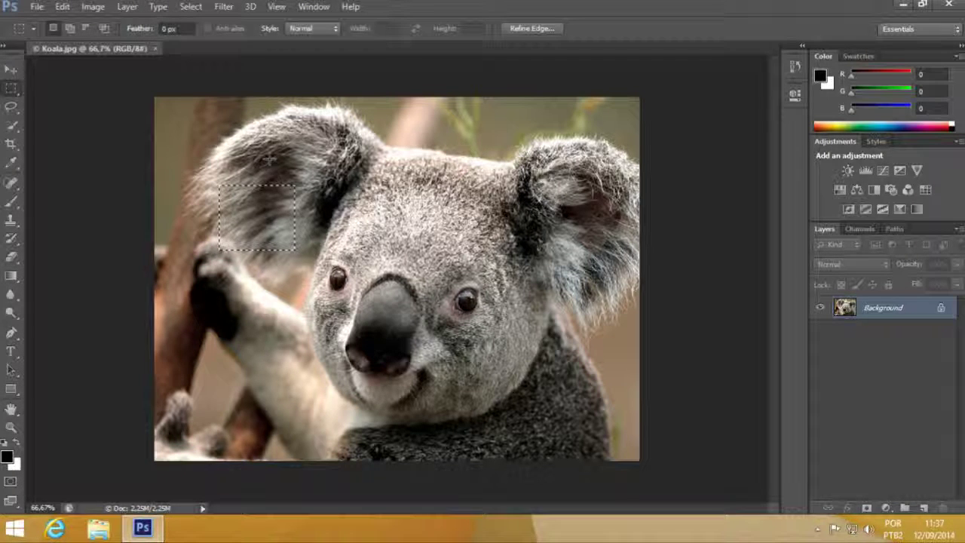
{"action": "left_click", "coordinate": [70, 30]}
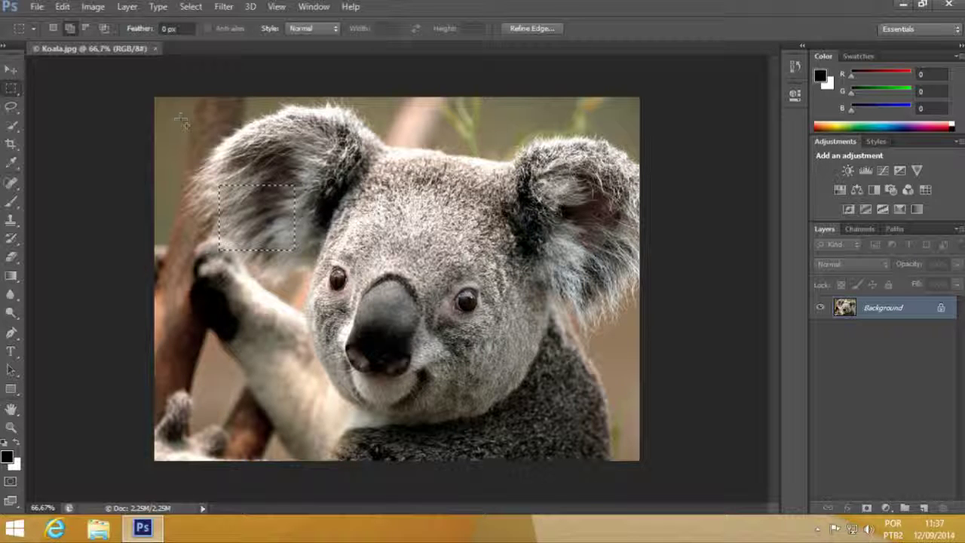
{"action": "left_click_drag", "start_coordinate": [284, 144], "coordinate": [484, 307]}
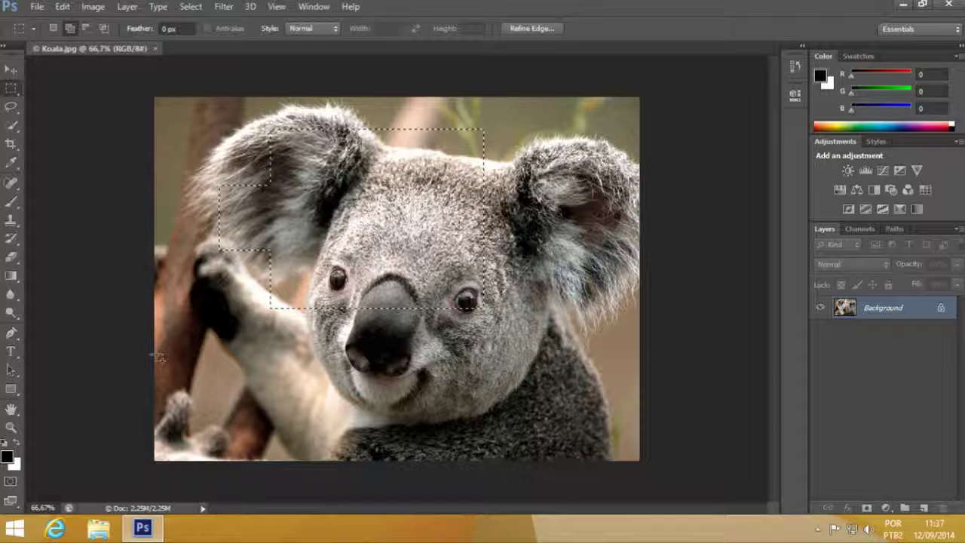
Step: Fill the combined selection with the foreground color in Normal mode, and undo the fill
{"action": "left_click", "coordinate": [62, 6]}
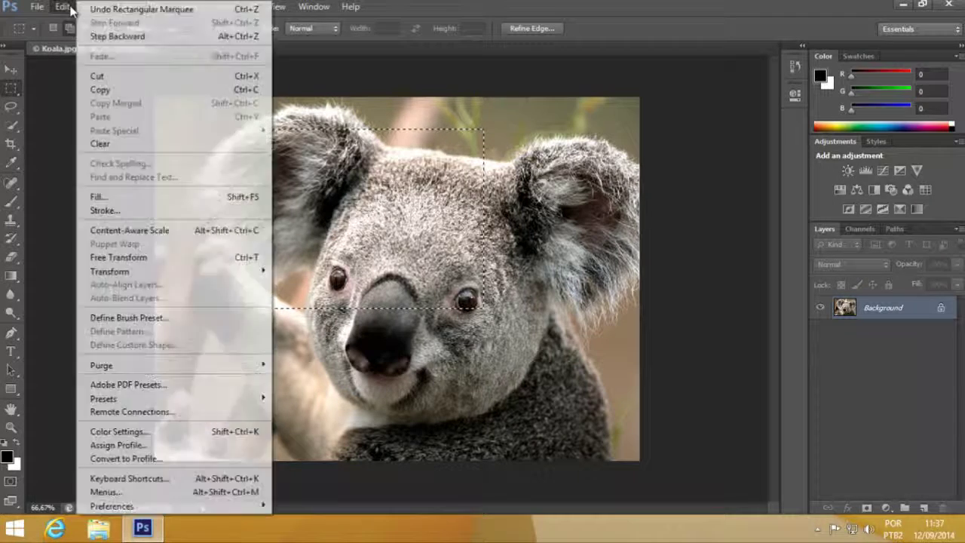
{"action": "left_click", "coordinate": [142, 198]}
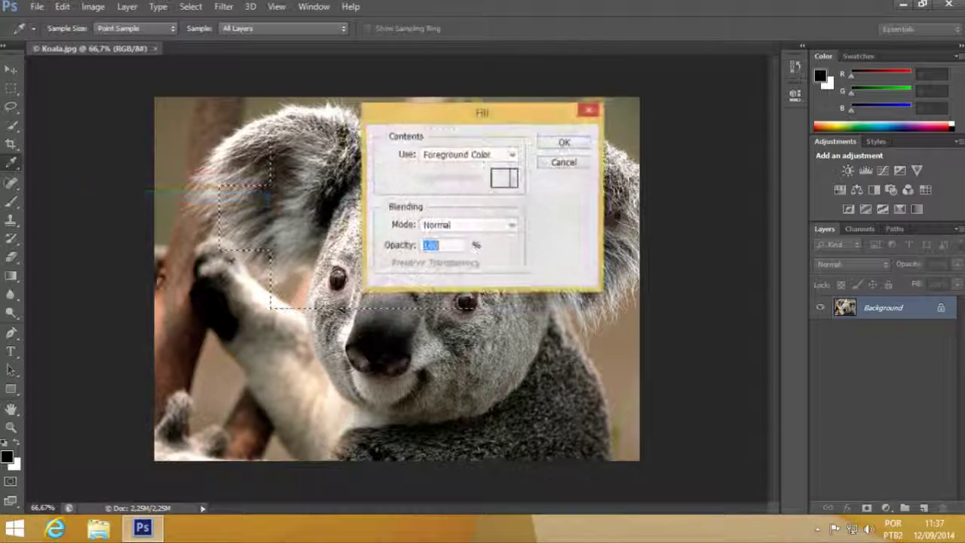
{"action": "left_click", "coordinate": [564, 144]}
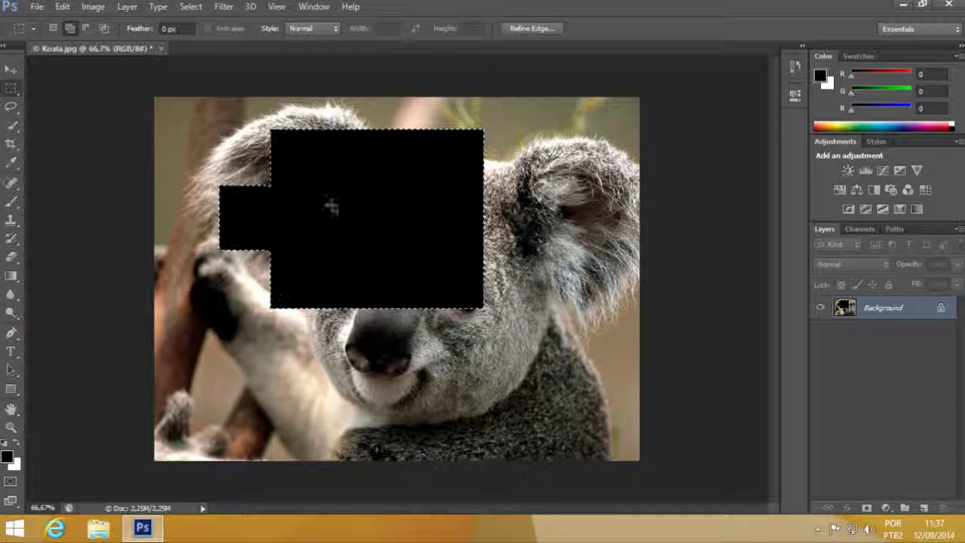
{"action": "key", "text": "ctrl+z"}
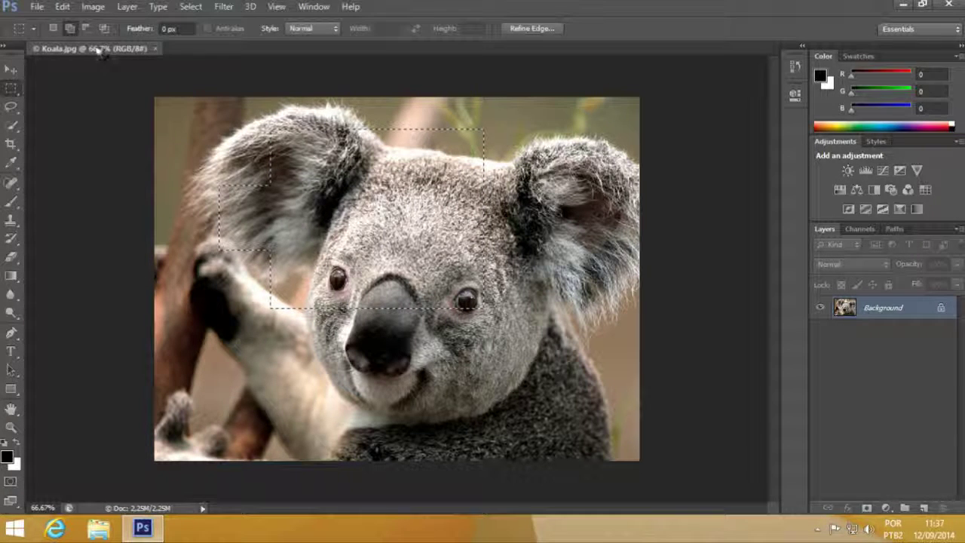
Step: Subtract the lower corner over the upper nose and adjacent eye from the selection, and intersect the rest with a rectangle spanning the forehead
{"action": "left_click", "coordinate": [86, 29]}
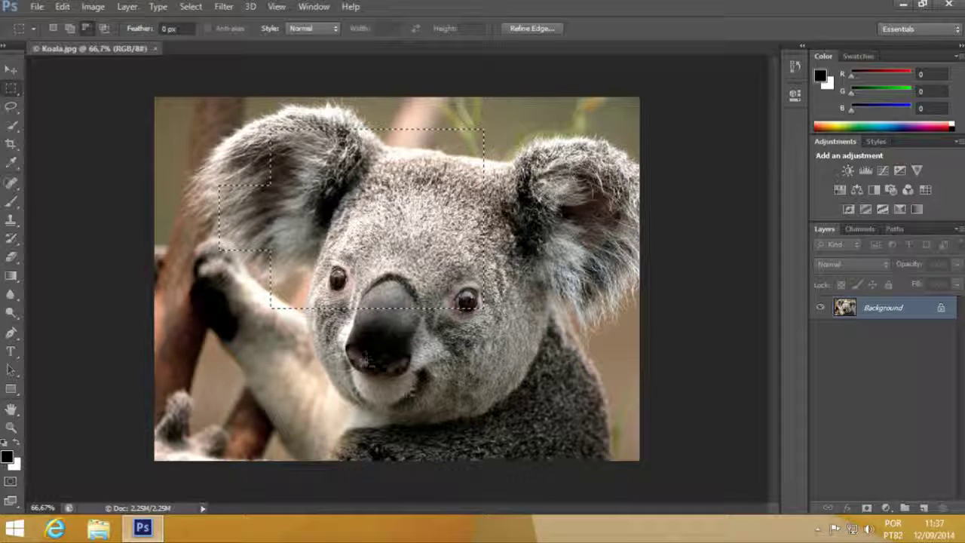
{"action": "left_click_drag", "start_coordinate": [404, 406], "coordinate": [484, 226]}
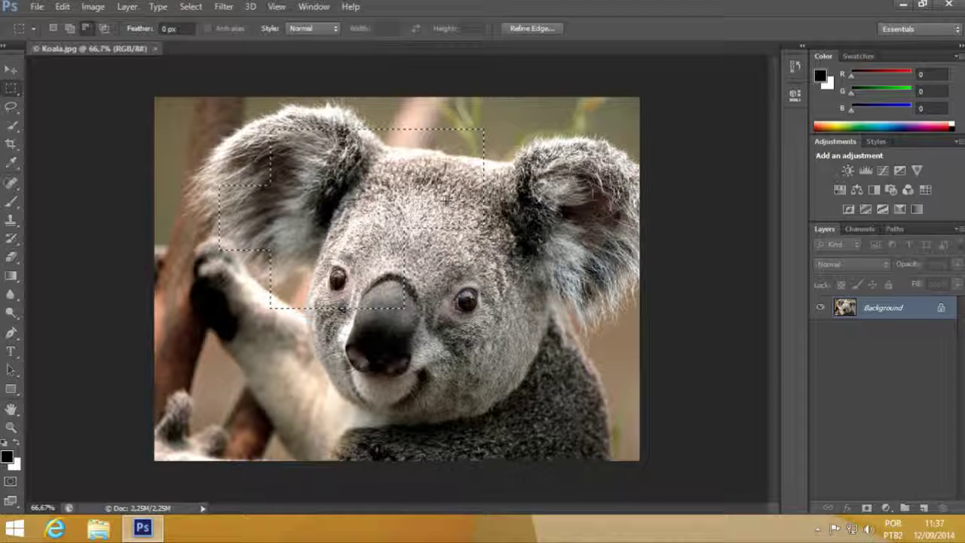
{"action": "left_click", "coordinate": [102, 28]}
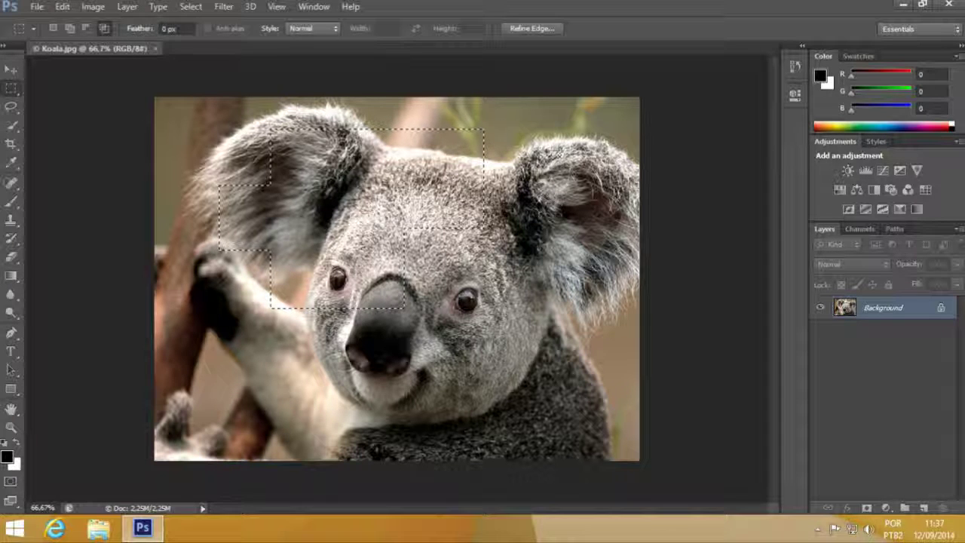
{"action": "left_click_drag", "start_coordinate": [604, 139], "coordinate": [264, 285]}
{"action": "left_click_drag", "start_coordinate": [332, 286], "coordinate": [325, 287]}
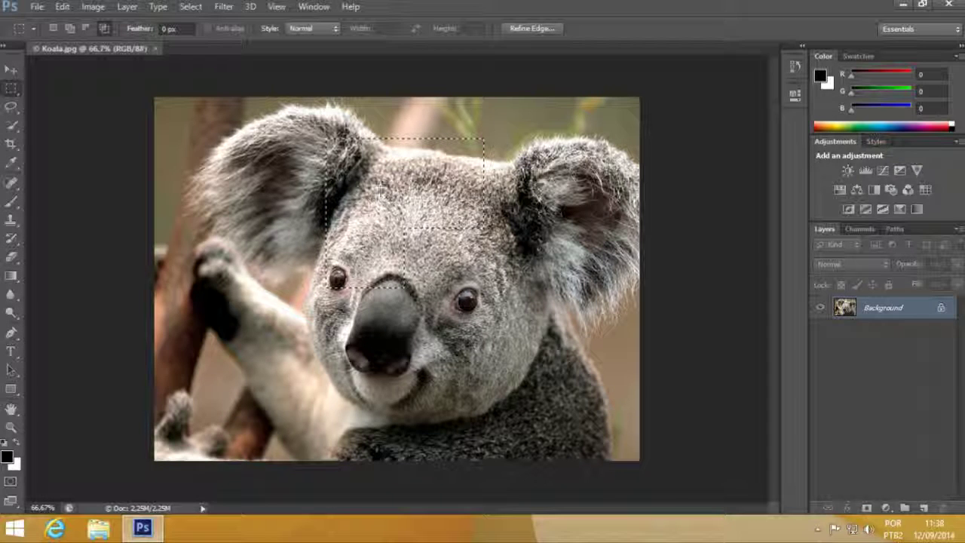
Step: Use the Elliptical Marquee Tool to draw a small new selection around the koala's eye farther from the raised paw
{"action": "left_click", "coordinate": [10, 90]}
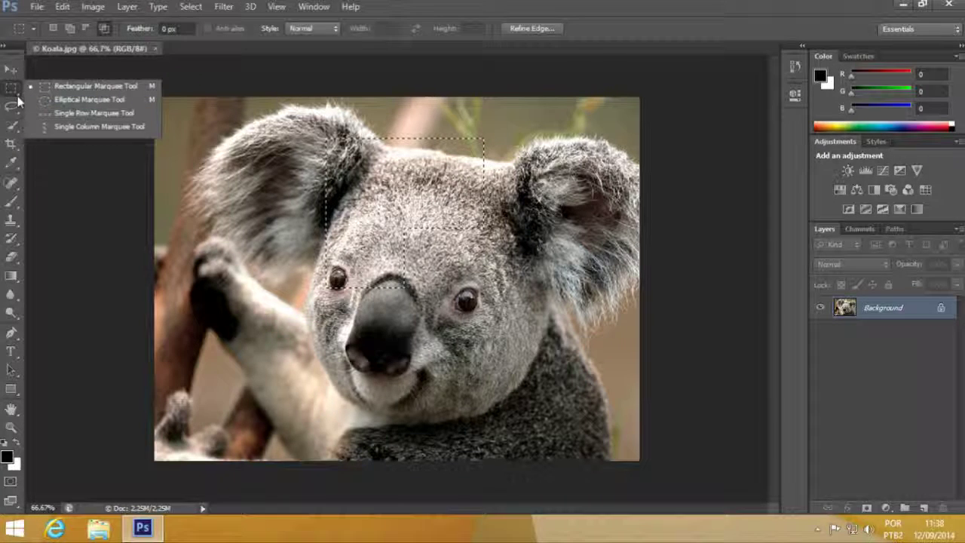
{"action": "left_click", "coordinate": [73, 100]}
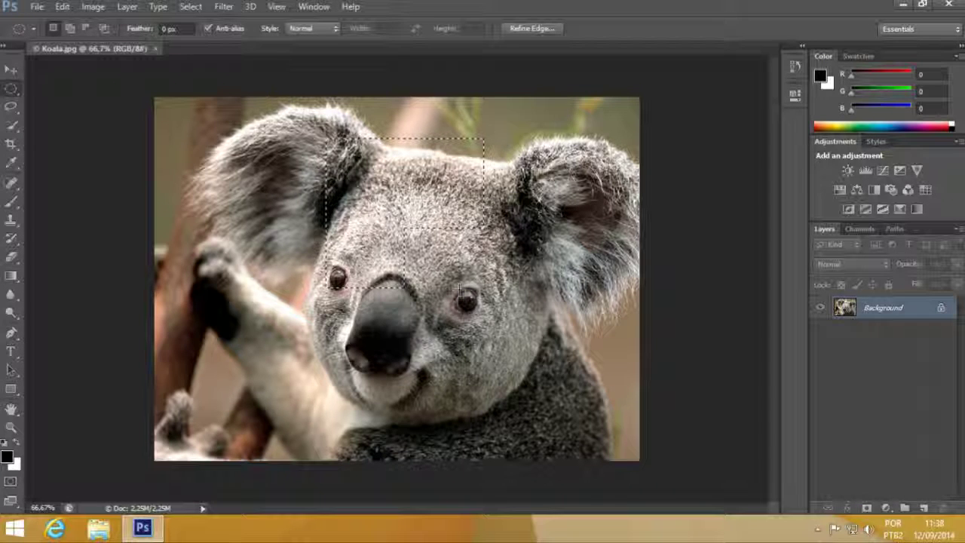
{"action": "left_click_drag", "start_coordinate": [459, 285], "coordinate": [480, 314]}
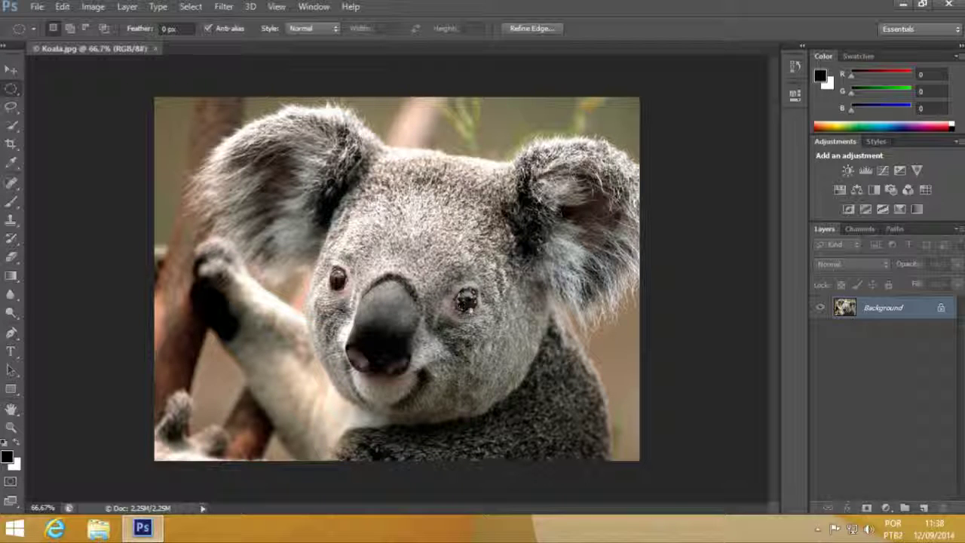